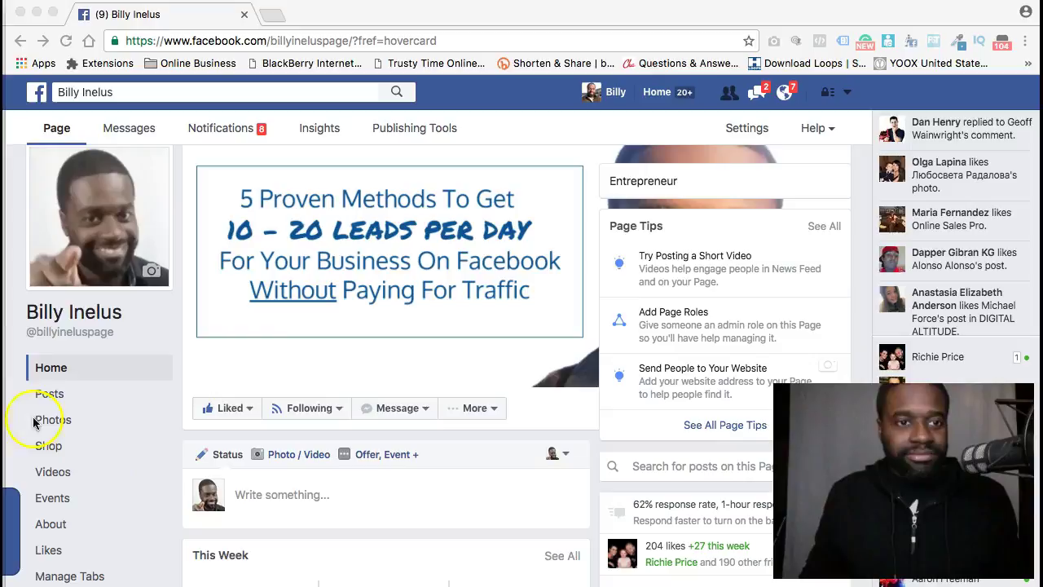
left_click(58, 93)
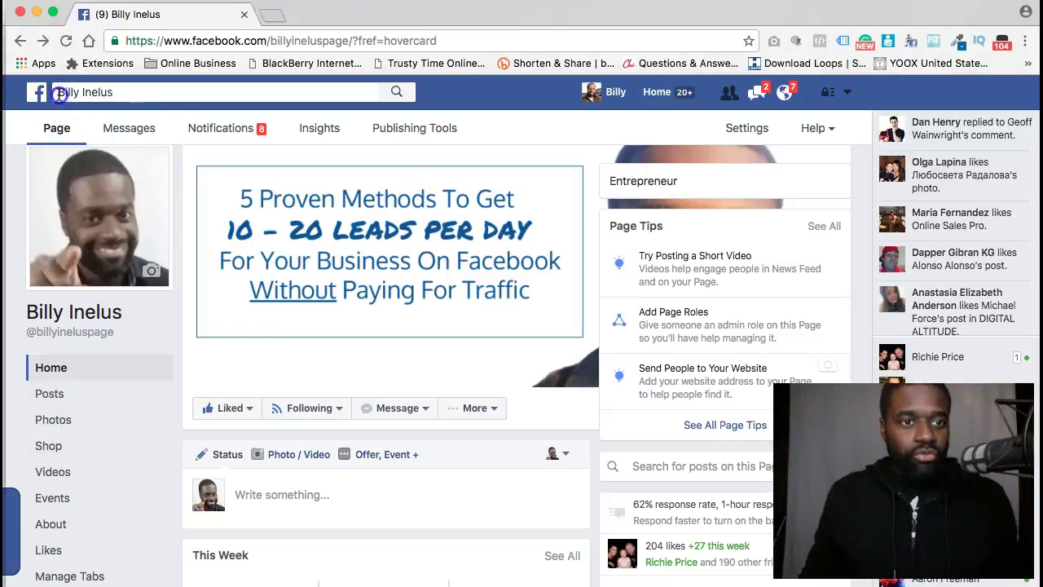
left_click(91, 92)
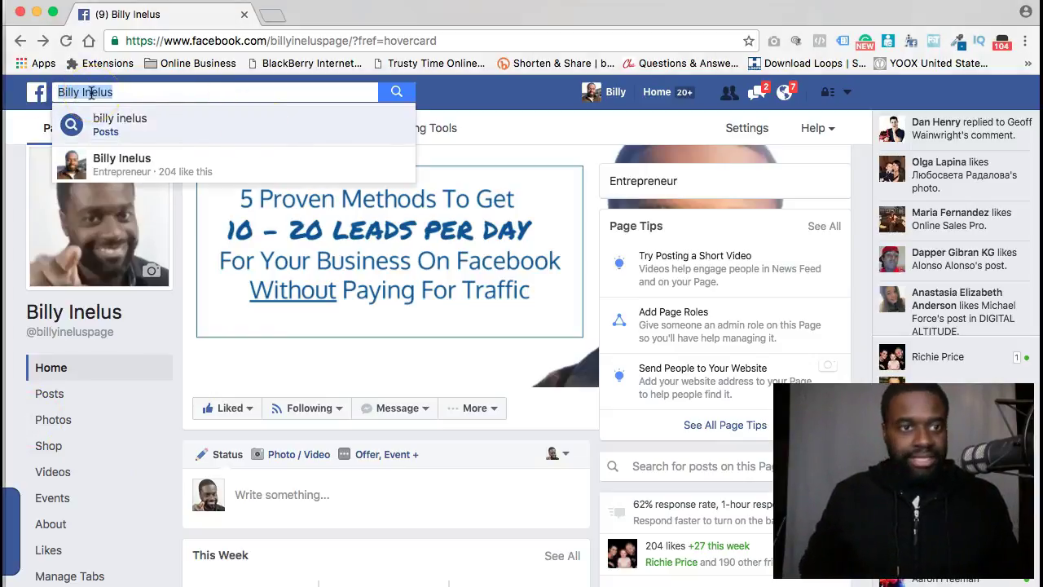
key("Left")
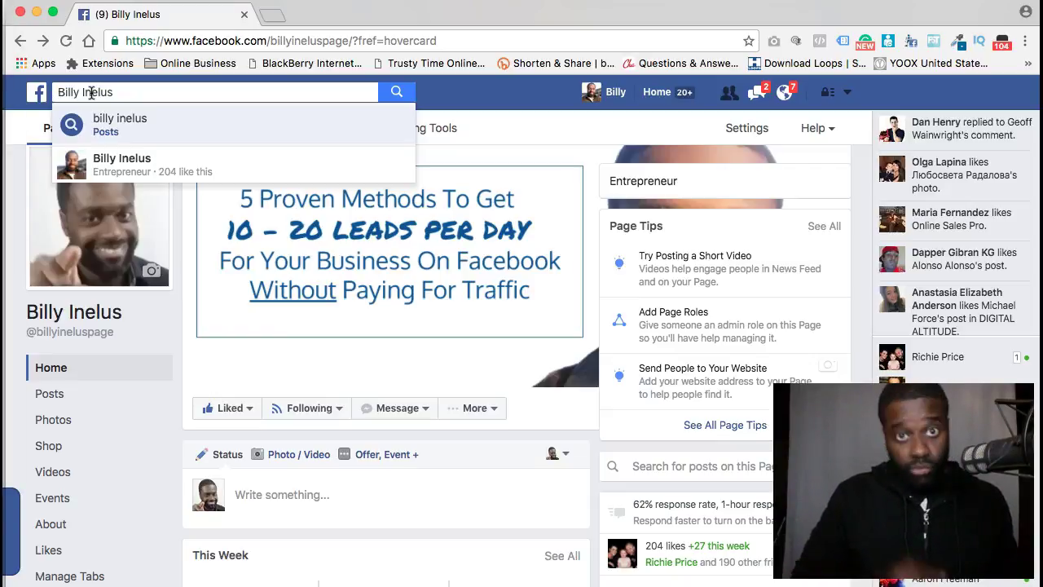
type("pages ")
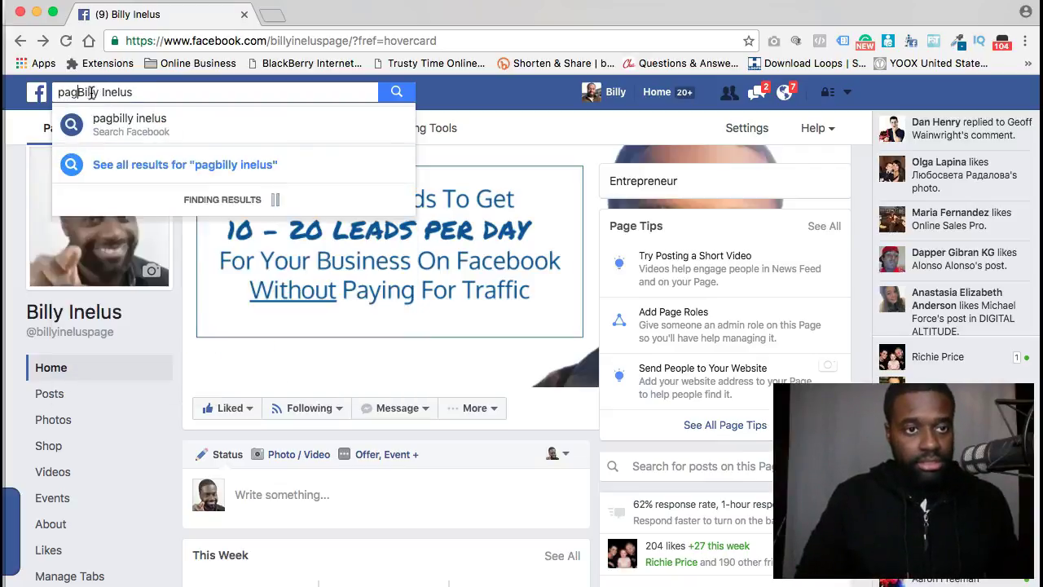
type("tha")
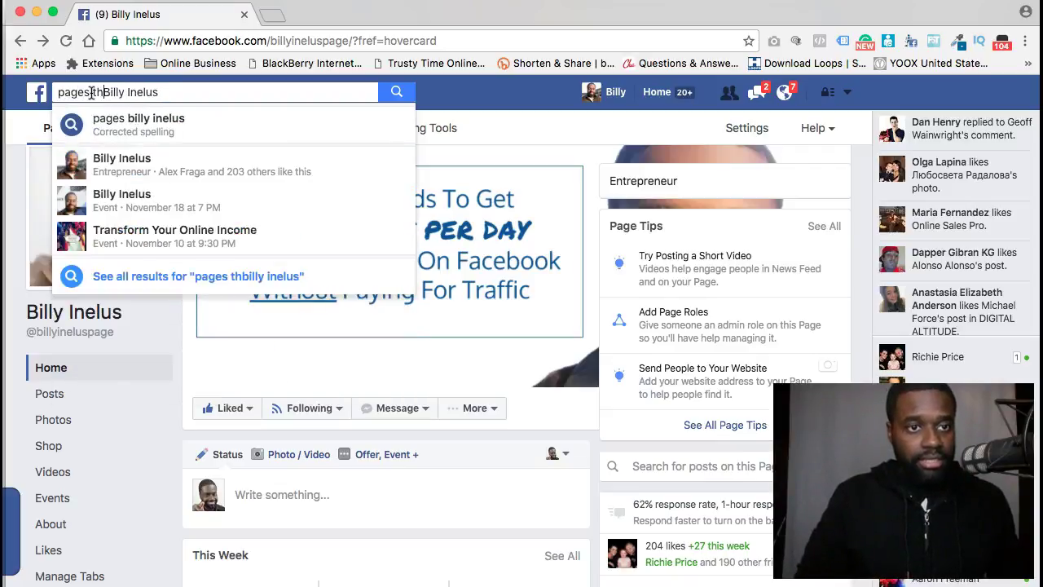
key("BackSpace")
key("BackSpace")
key("BackSpace")
type("liked ")
type("by people")
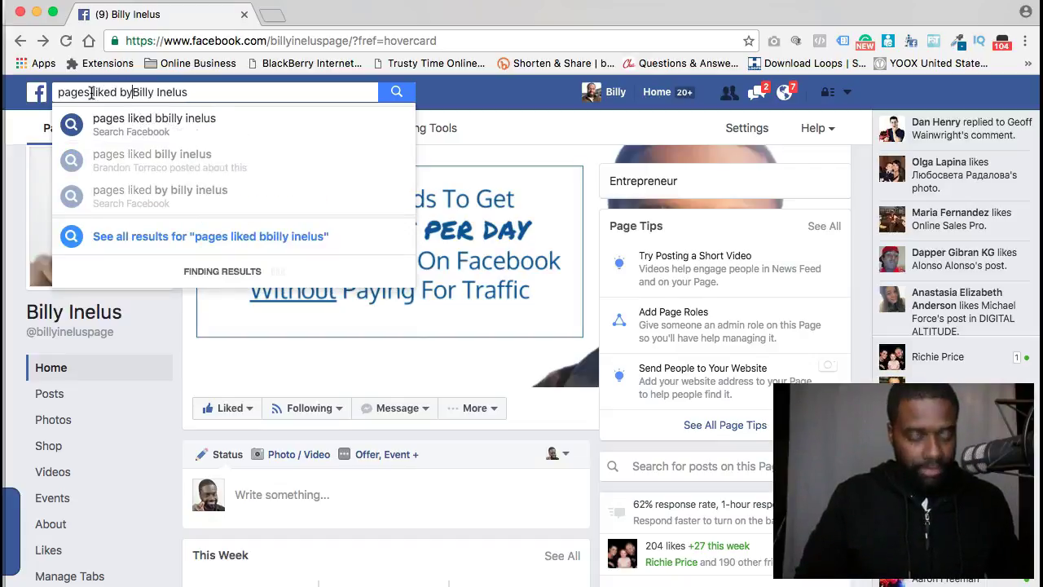
type(" who like")
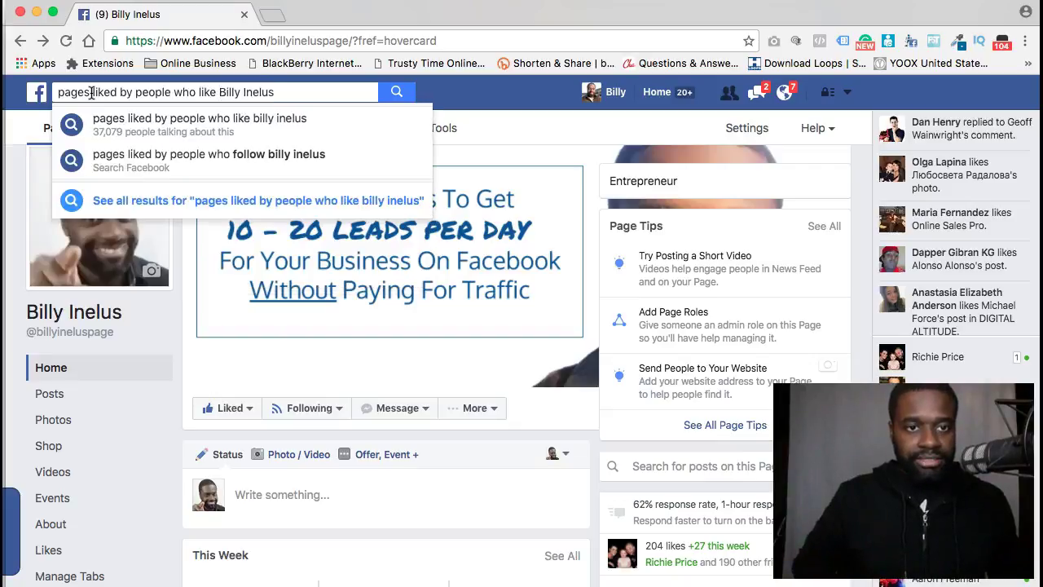
key("Return")
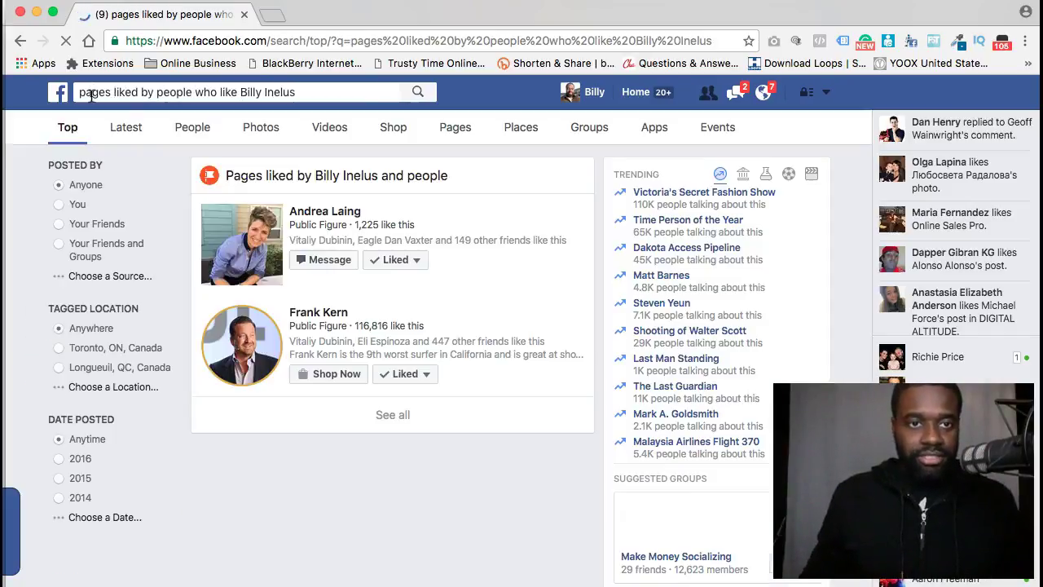
Show all pages liked by Billy Inelus fans and scroll the list to locate Les Brown
left_click(392, 417)
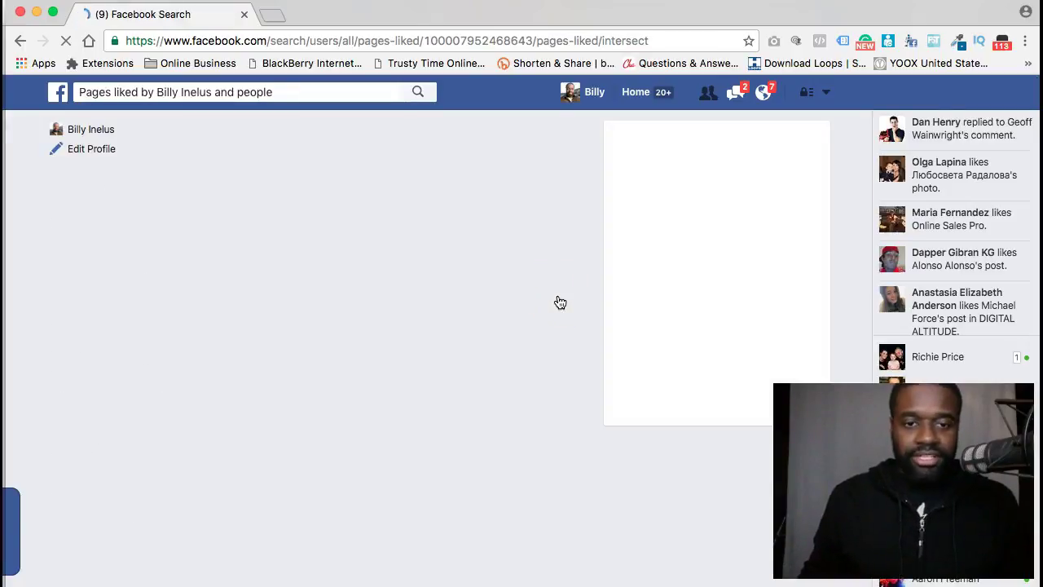
scroll(526, 310, "down", 10)
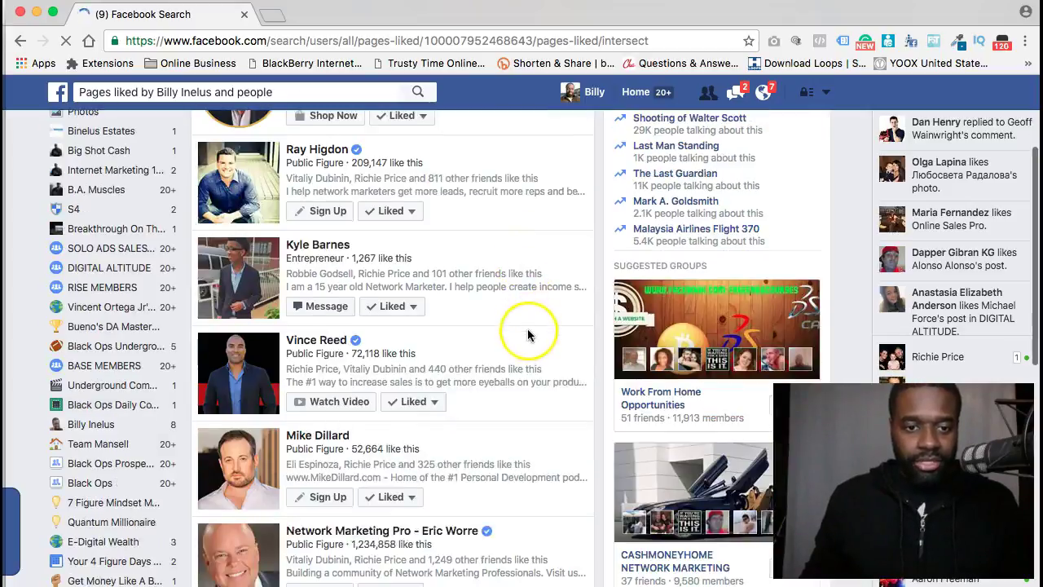
scroll(530, 334, "down", 2)
scroll(531, 340, "up", 5)
scroll(528, 343, "down", 4)
scroll(528, 343, "down", 3)
left_click(530, 349)
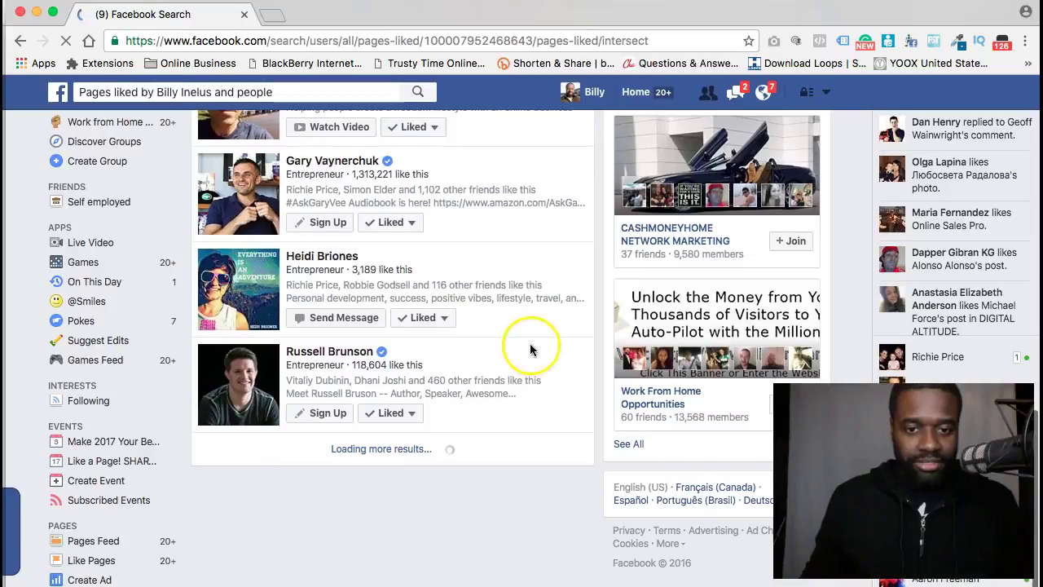
scroll(533, 371, "down", 1)
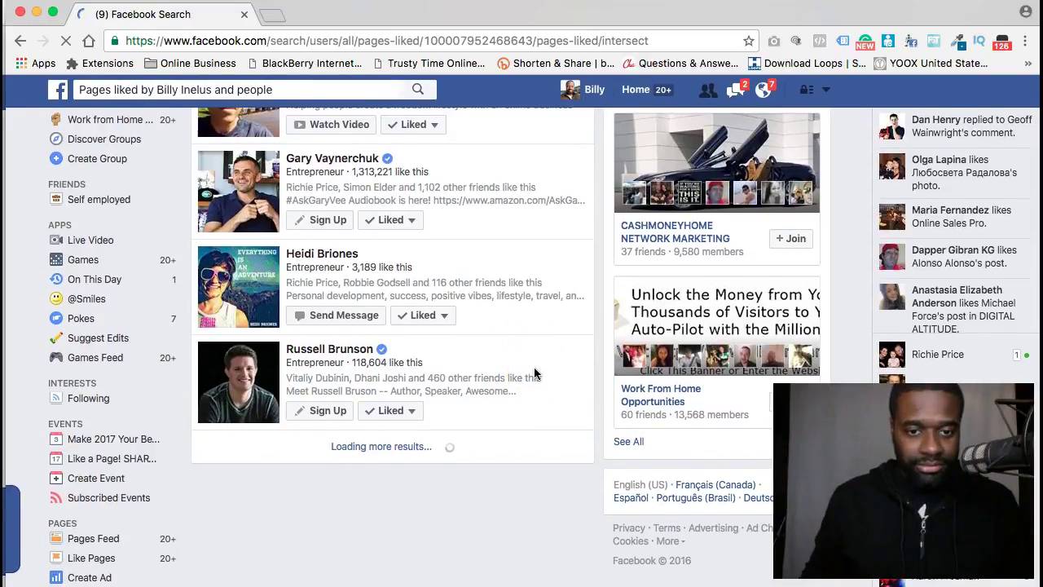
left_click(344, 443)
left_click(513, 396)
scroll(513, 396, "up", 5)
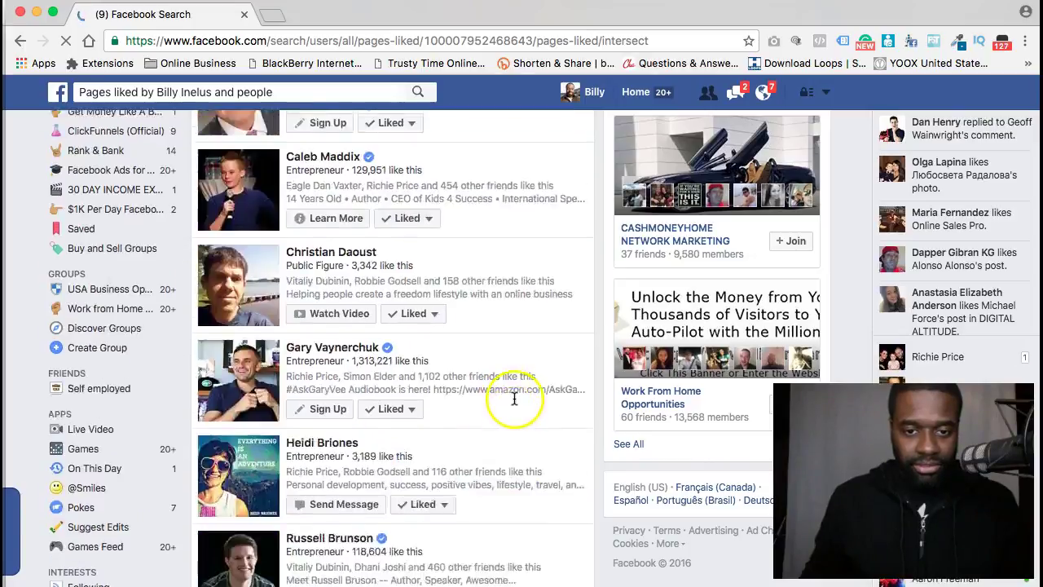
scroll(514, 398, "down", 10)
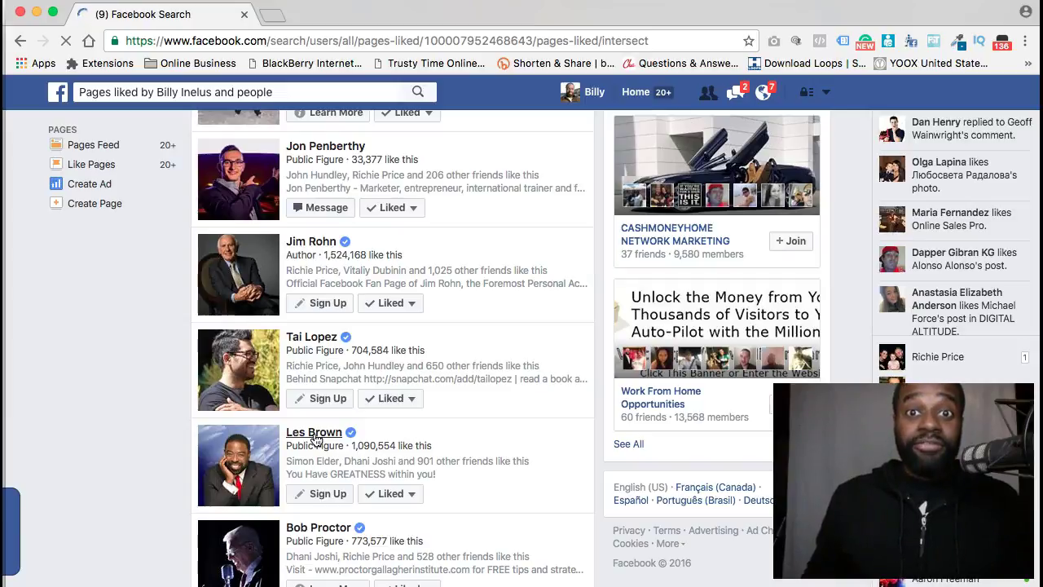
Open the Les Brown public-figure page and show its More actions menu
left_click(316, 433)
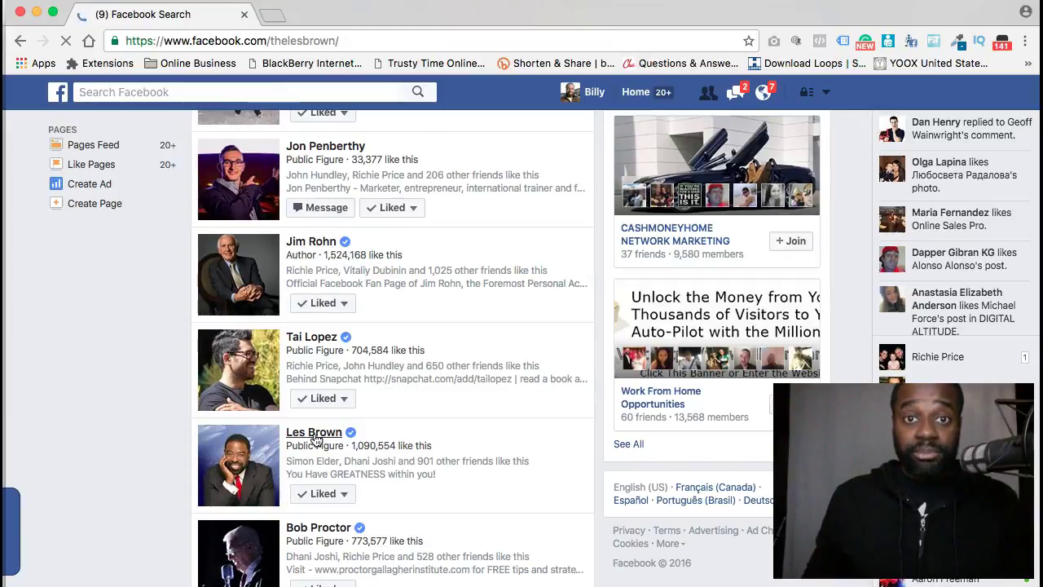
left_click(508, 442)
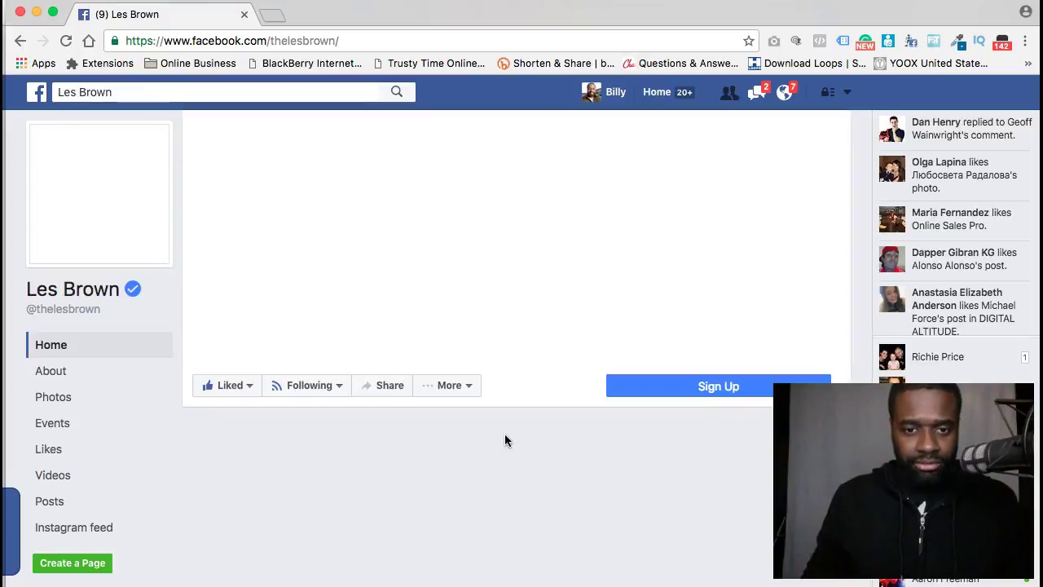
left_click(535, 423)
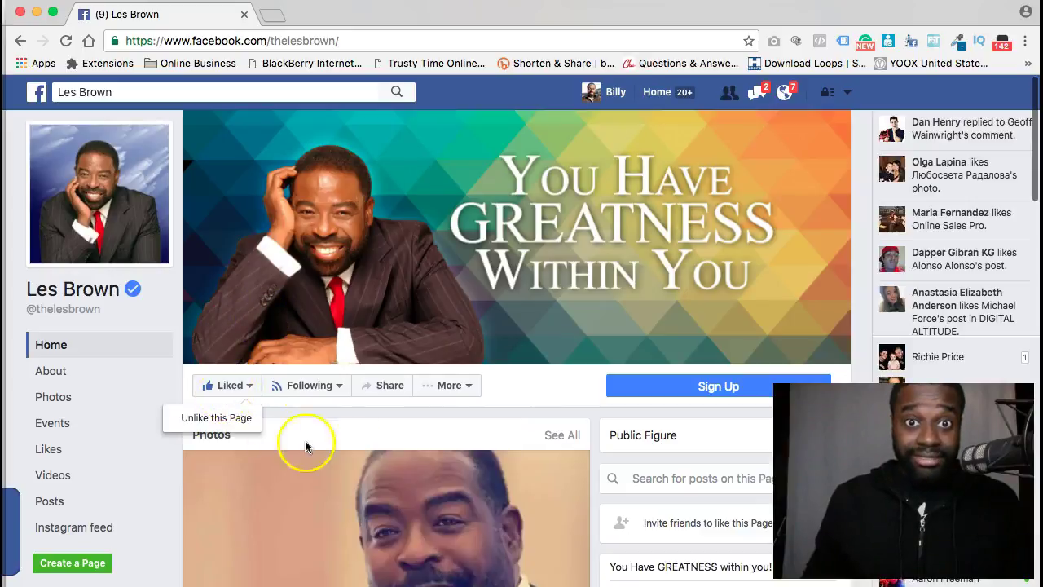
left_click(475, 386)
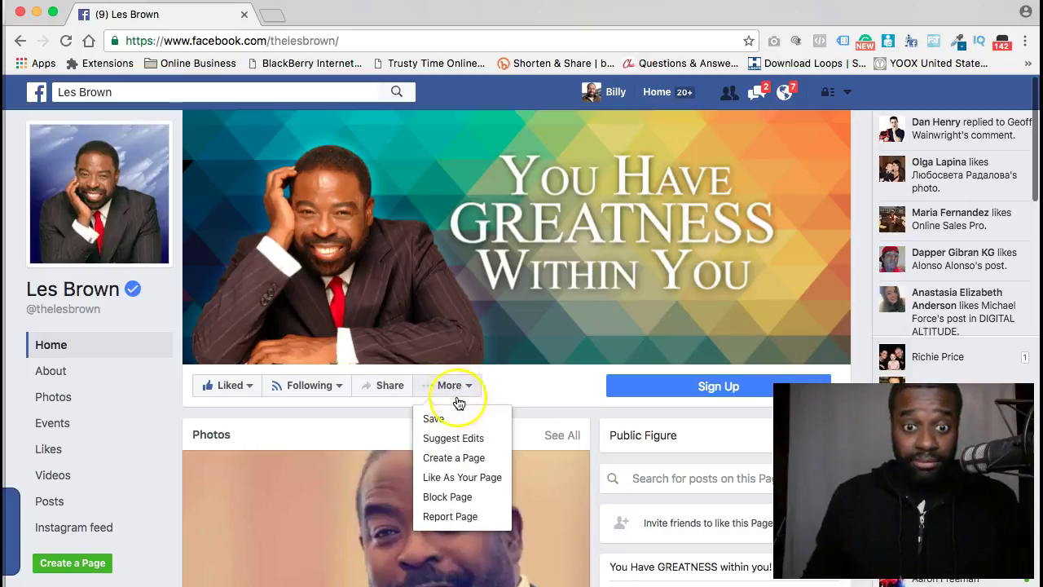
Like Les Brown as the Billy Inelus page and dismiss the favorites confirmation
left_click(451, 481)
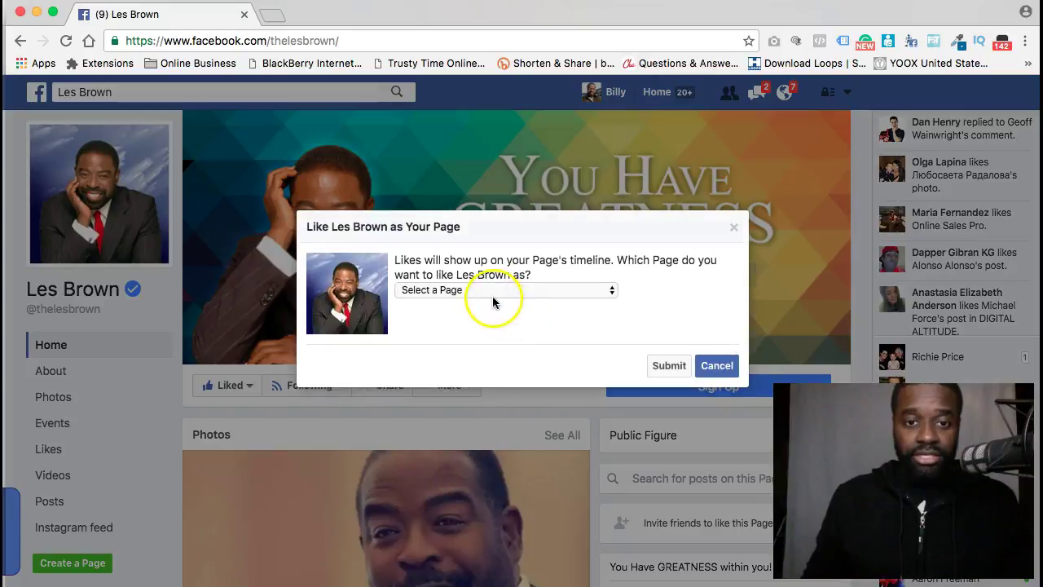
left_click(495, 291)
left_click(487, 304)
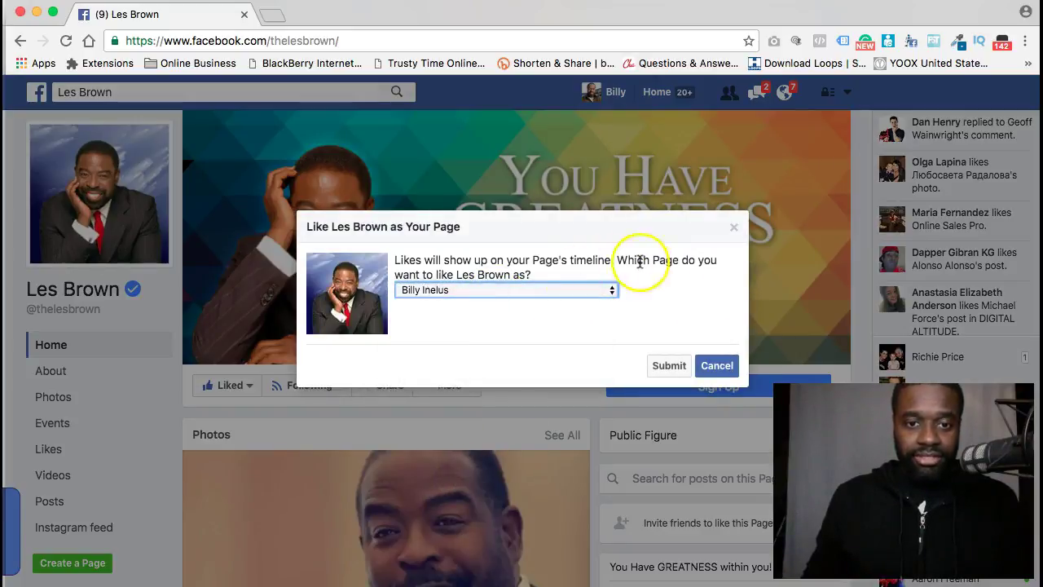
left_click(668, 364)
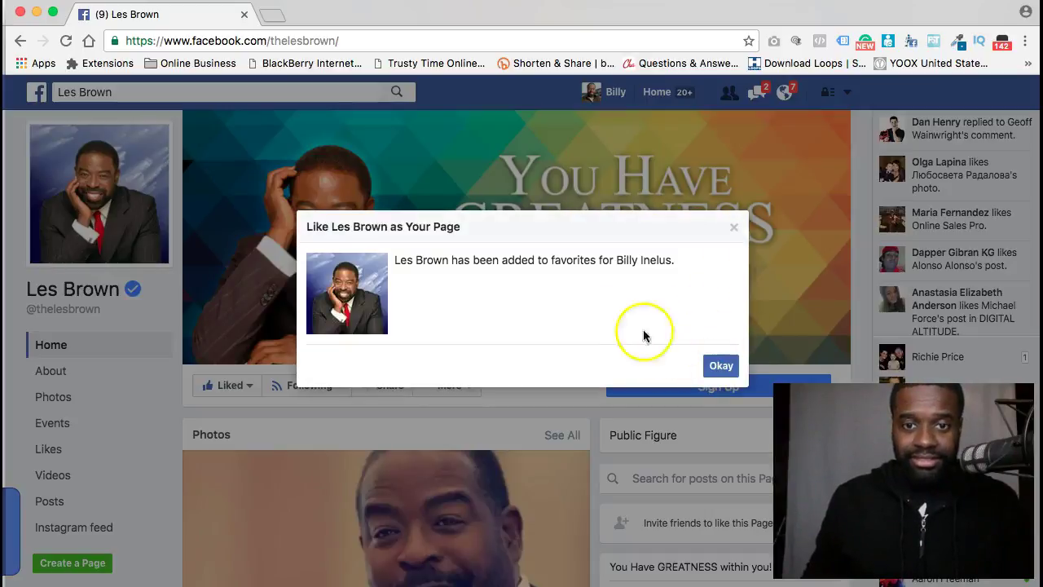
left_click(721, 365)
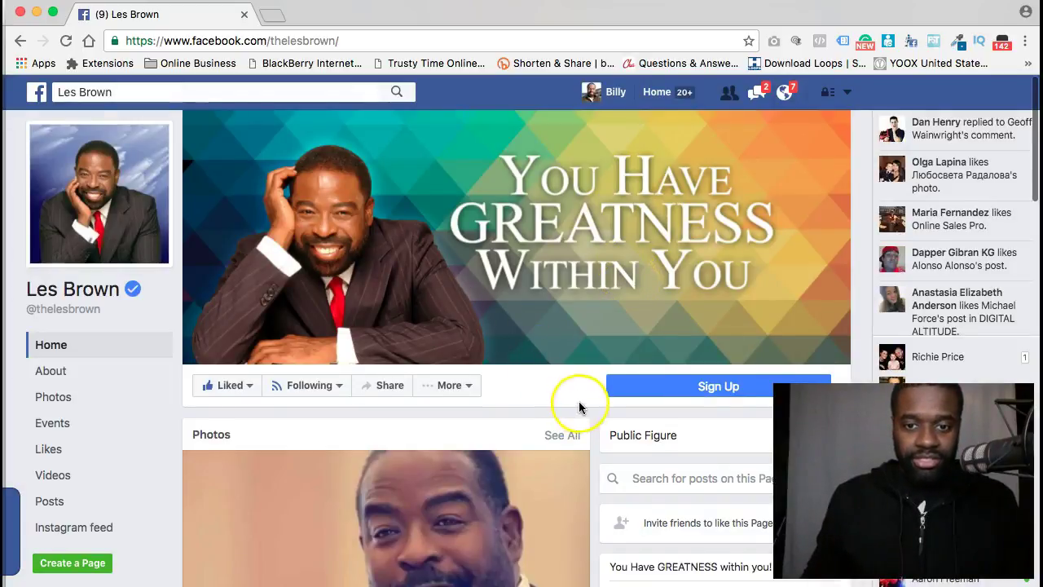
Scroll Les Brown's timeline to the November 29 'Why Working Hard Doesn't Work…' post
scroll(583, 403, "down", 3)
scroll(591, 386, "down", 4)
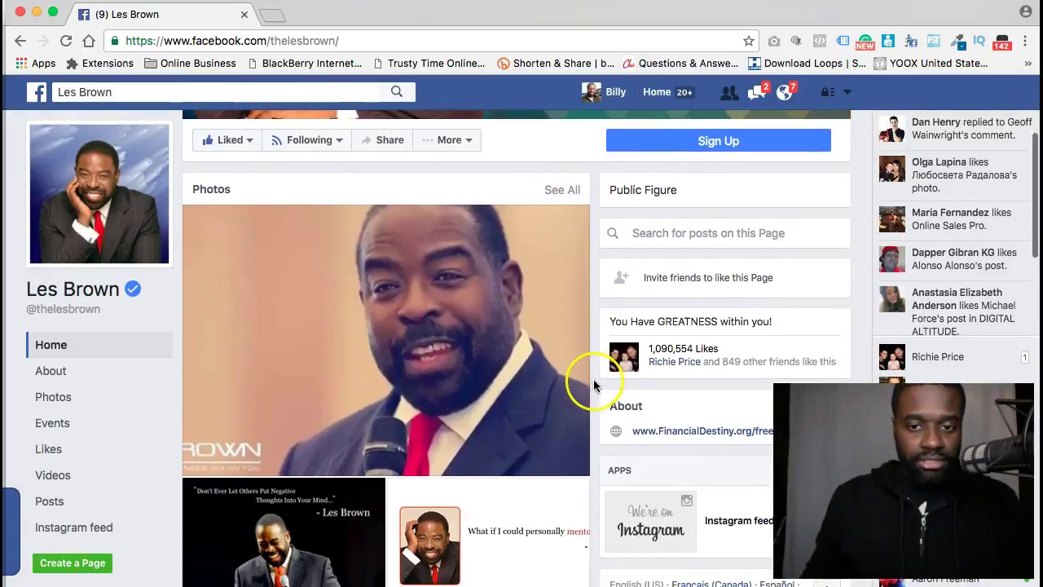
scroll(593, 381, "down", 7)
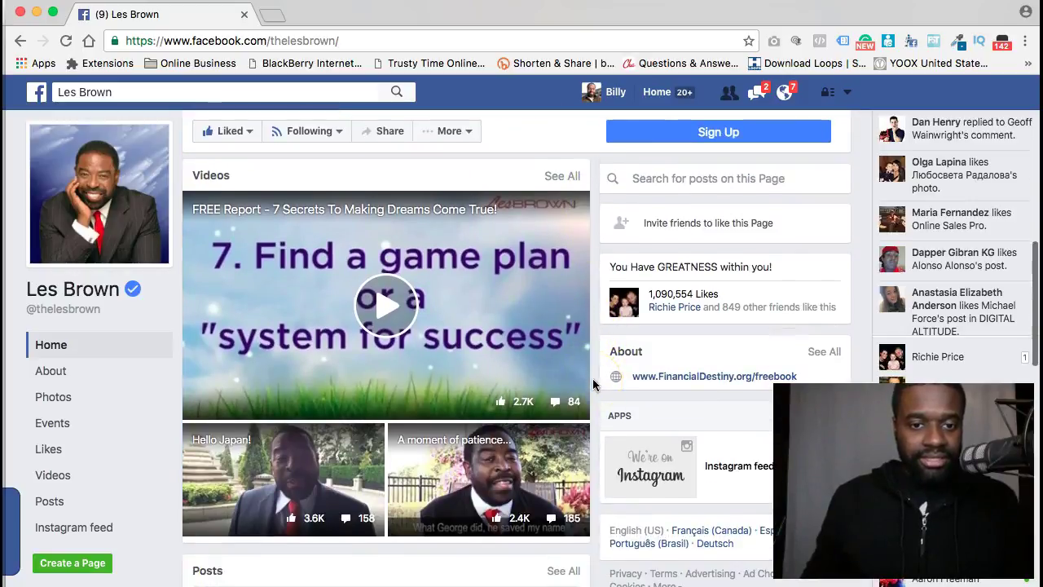
scroll(594, 381, "down", 4)
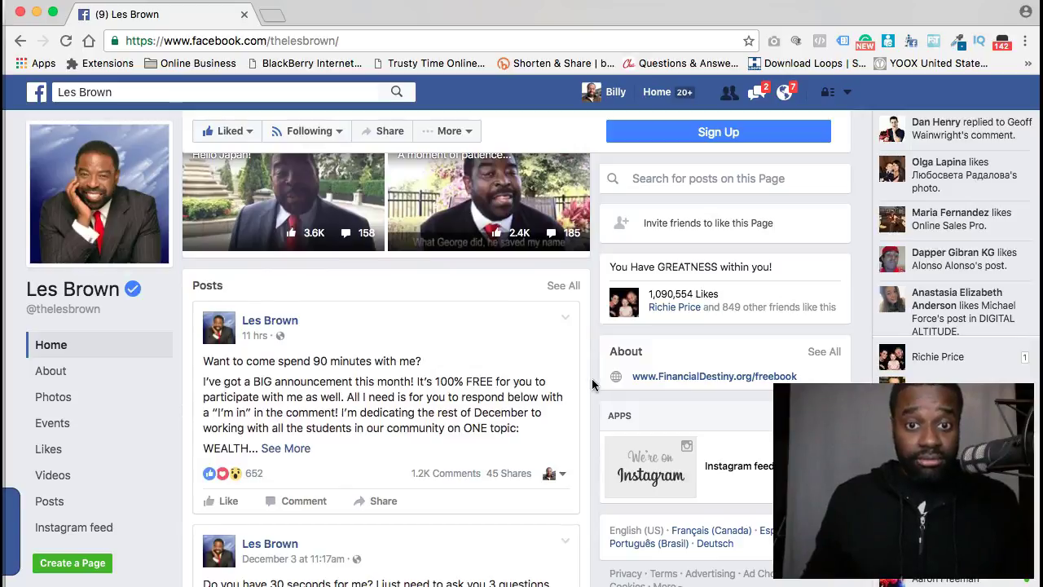
scroll(575, 306, "down", 2)
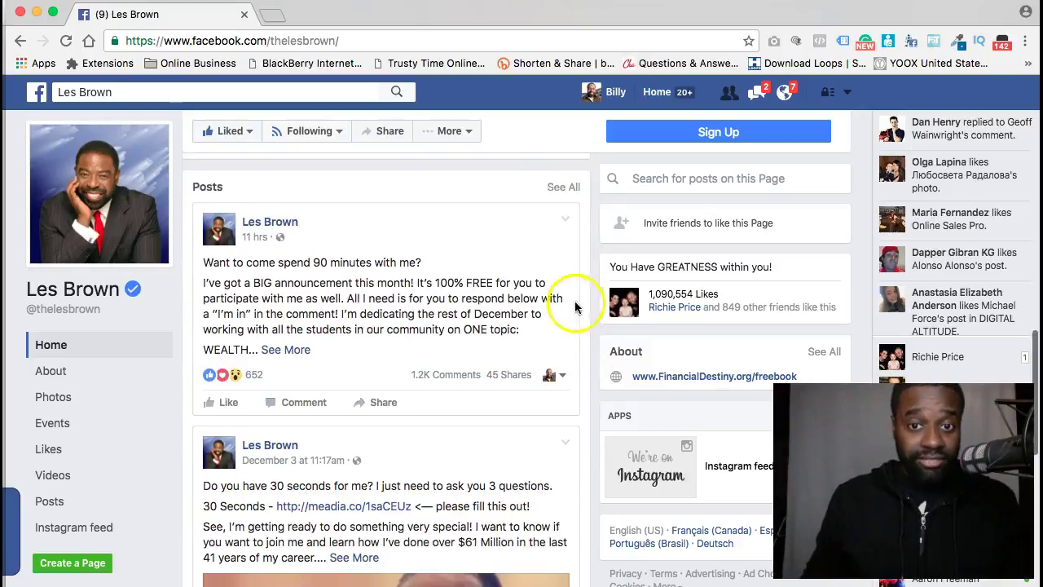
scroll(576, 306, "down", 5)
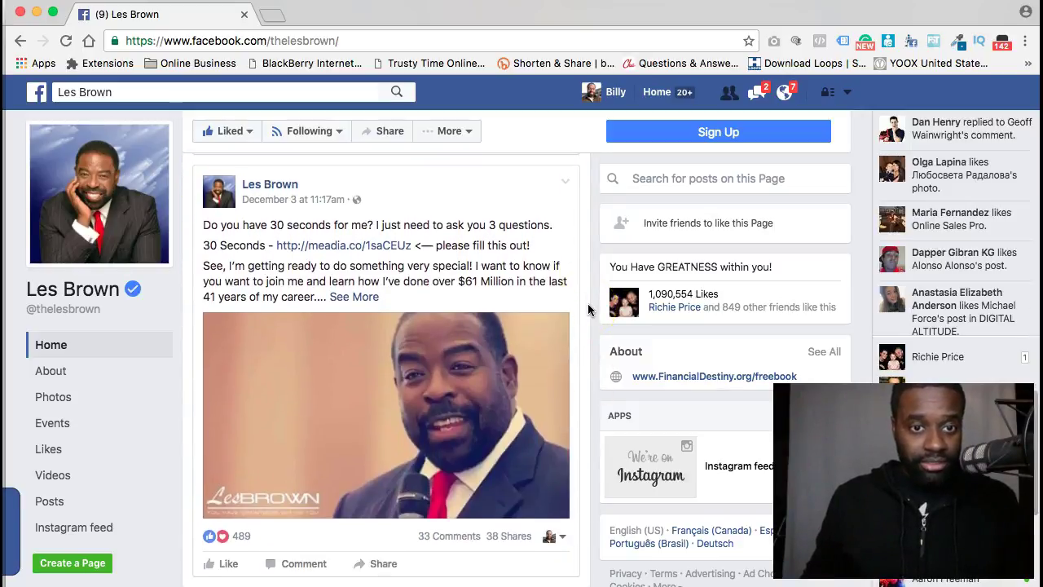
scroll(589, 308, "down", 8)
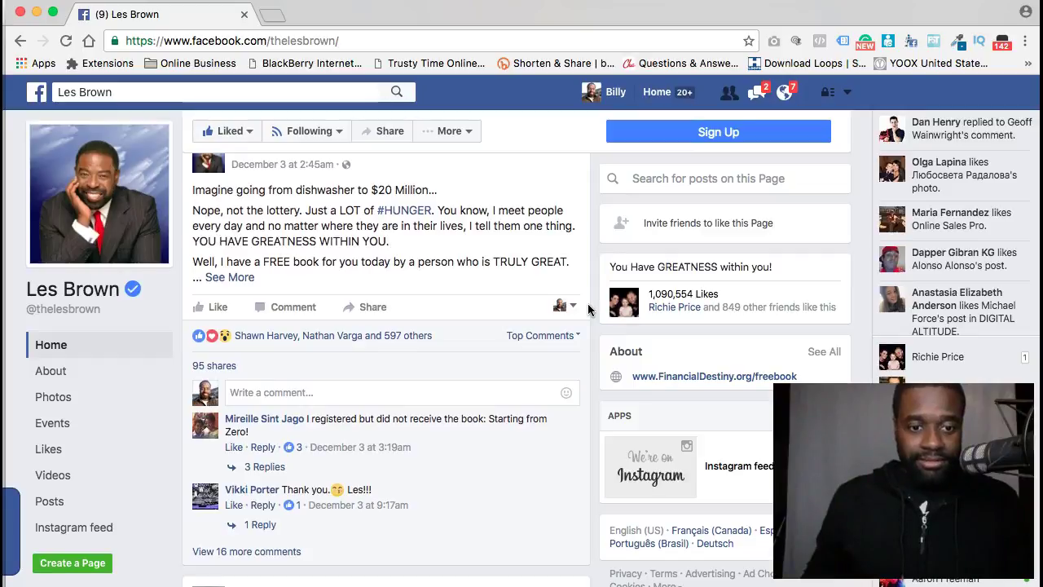
scroll(589, 309, "down", 7)
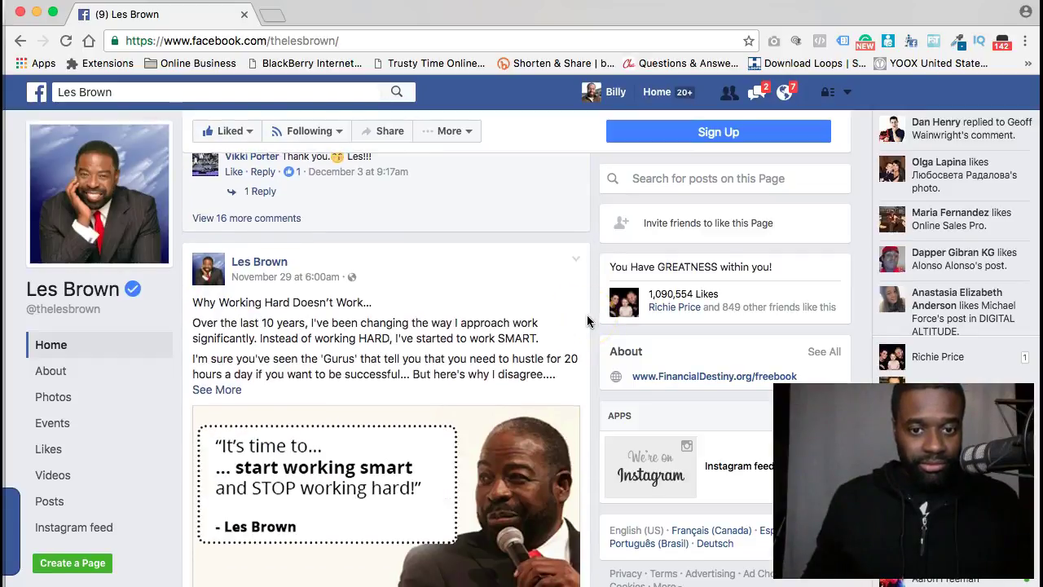
scroll(588, 321, "down", 3)
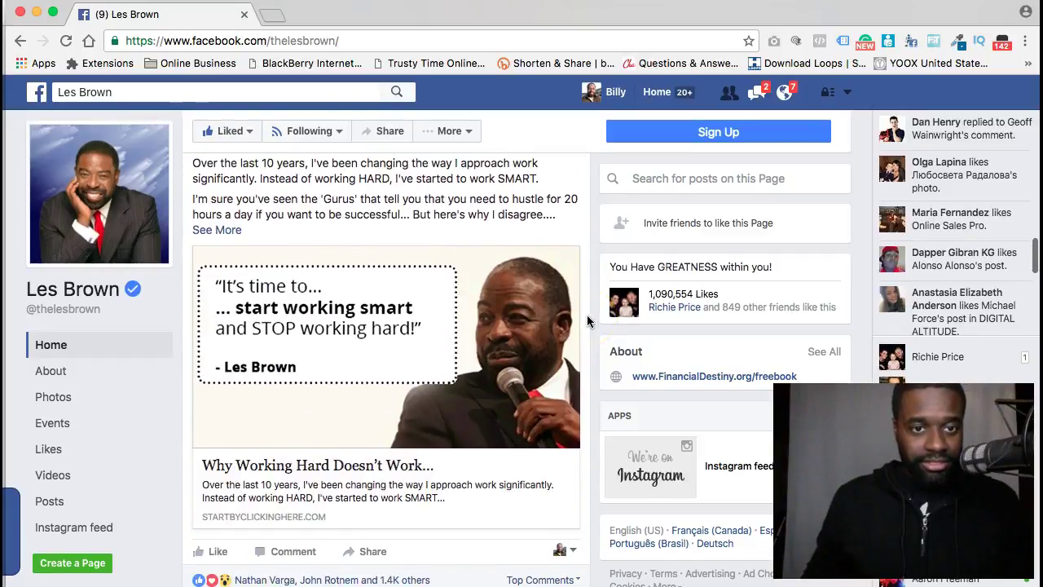
scroll(589, 321, "up", 2)
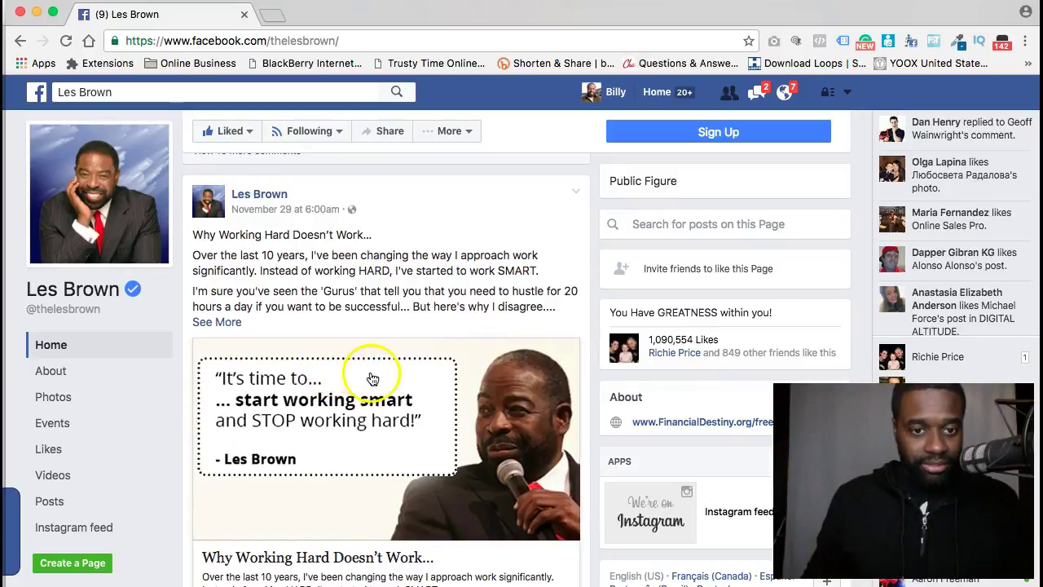
scroll(505, 352, "down", 2)
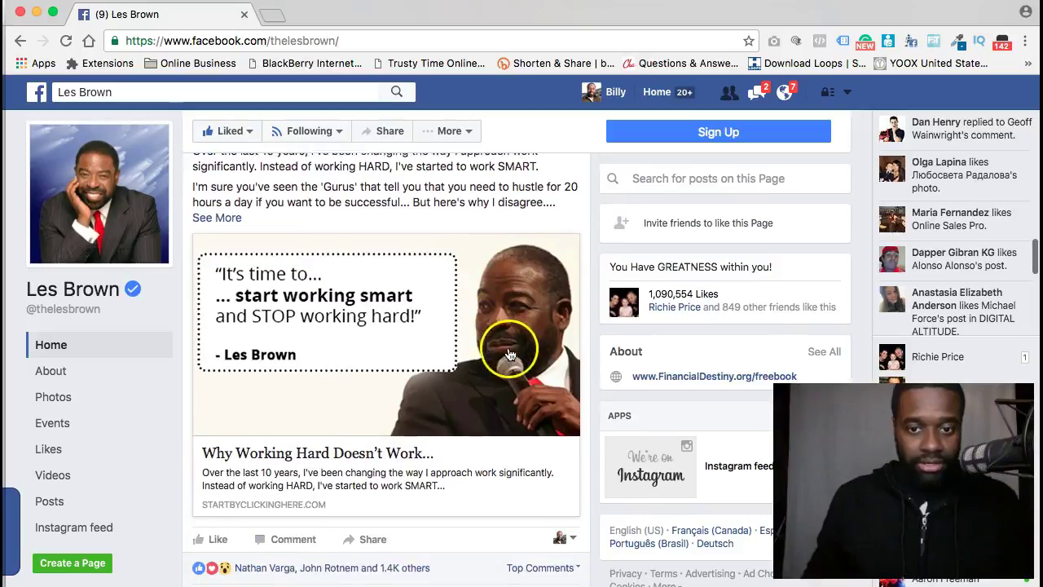
scroll(511, 375, "down", 1)
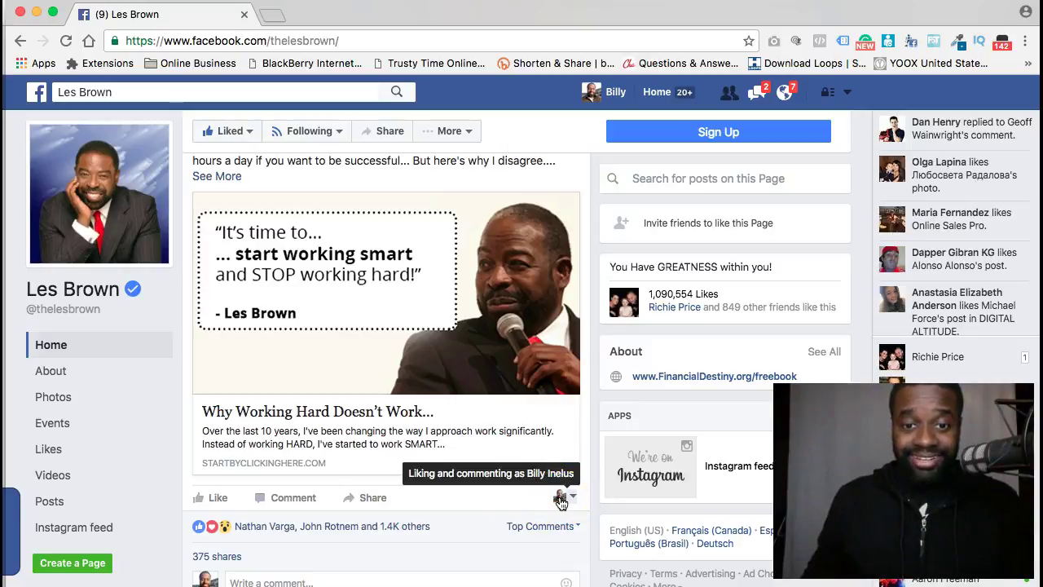
Switch the interacting identity to the Billy Inelus page and like the 'Why Working Hard Doesn't Work…' post
left_click(524, 491)
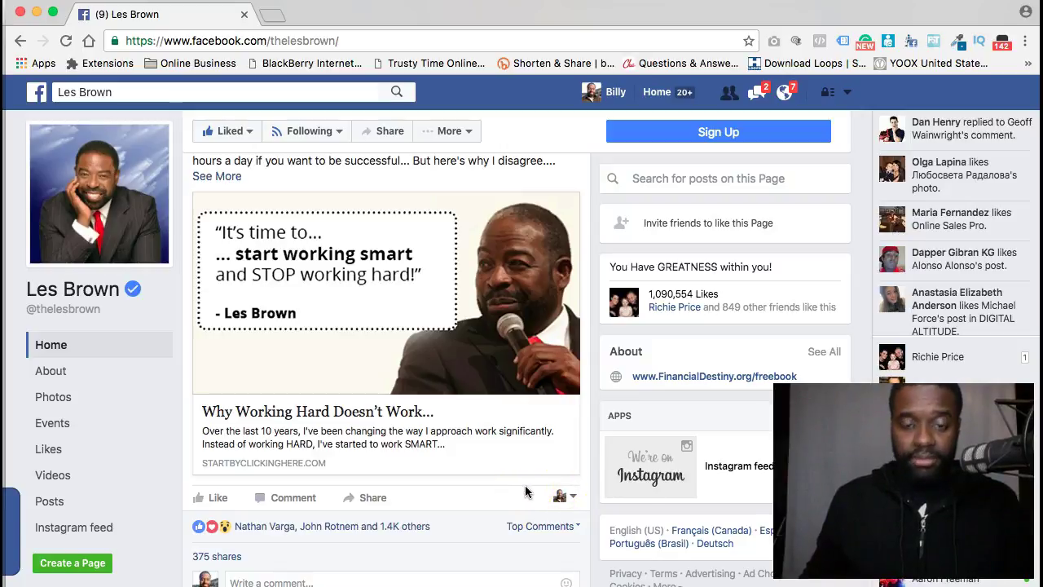
left_click(565, 498)
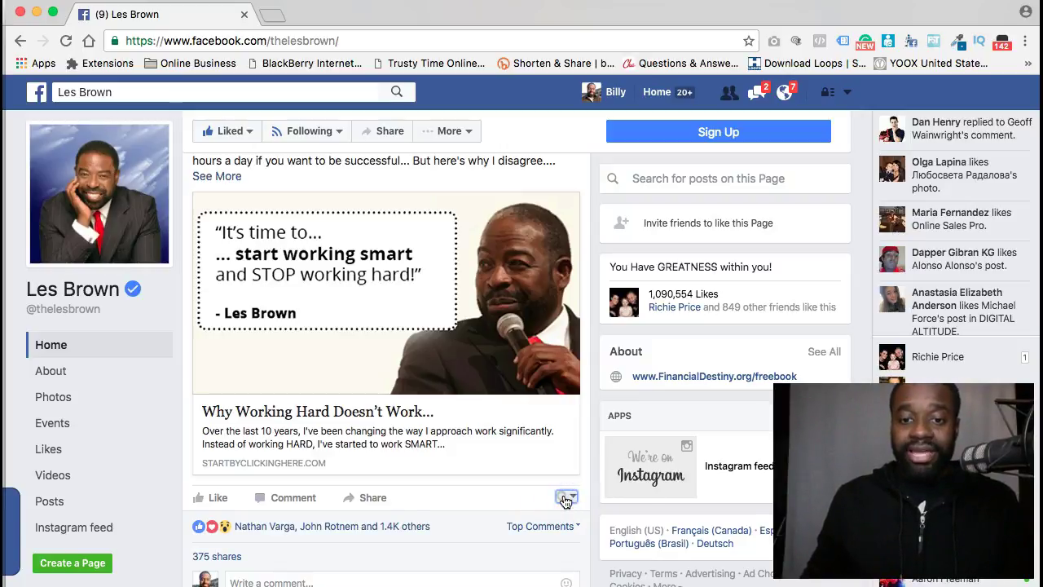
left_click(565, 495)
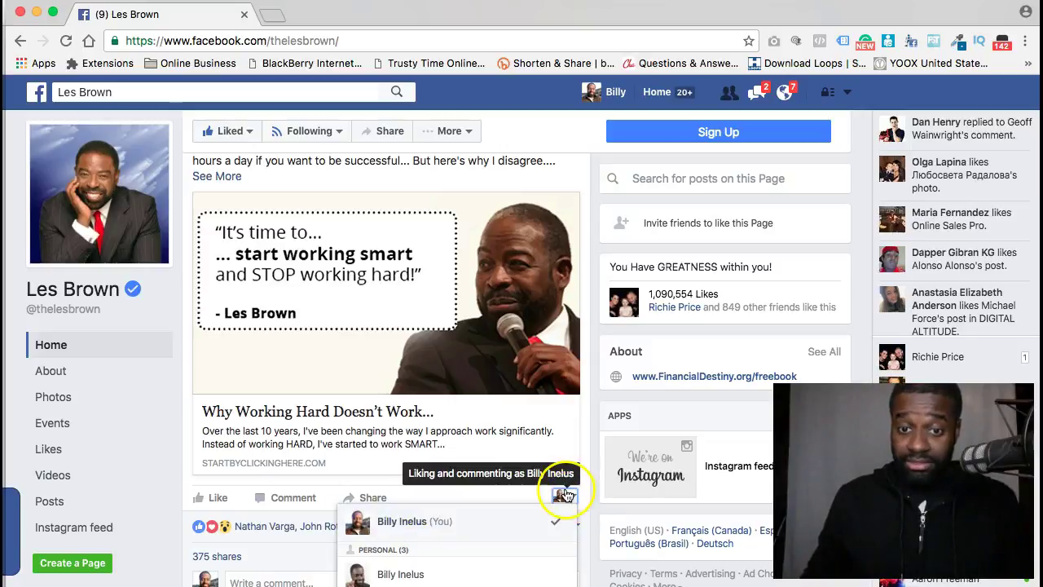
left_click(402, 576)
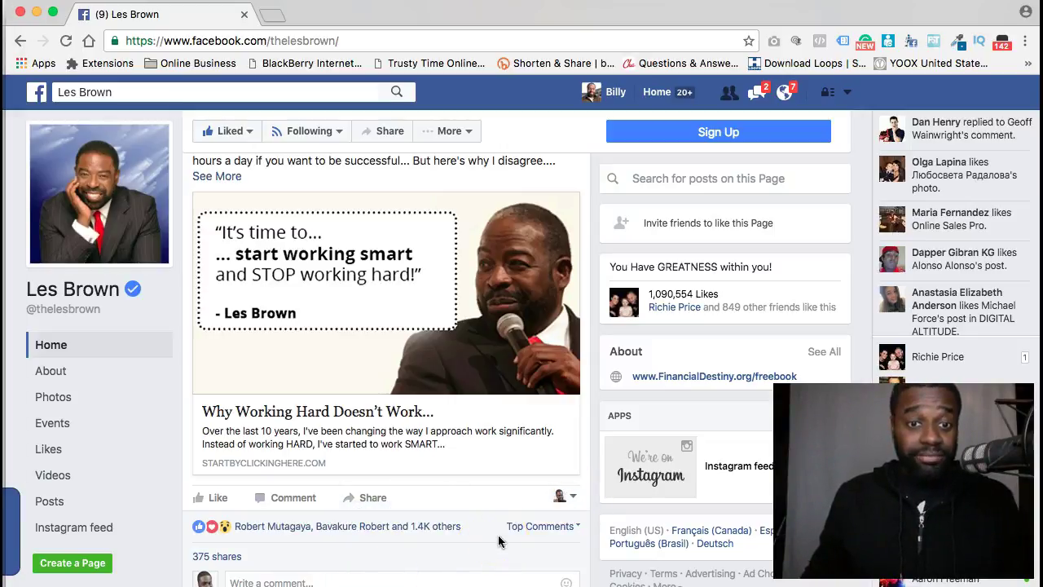
scroll(497, 506, "down", 4)
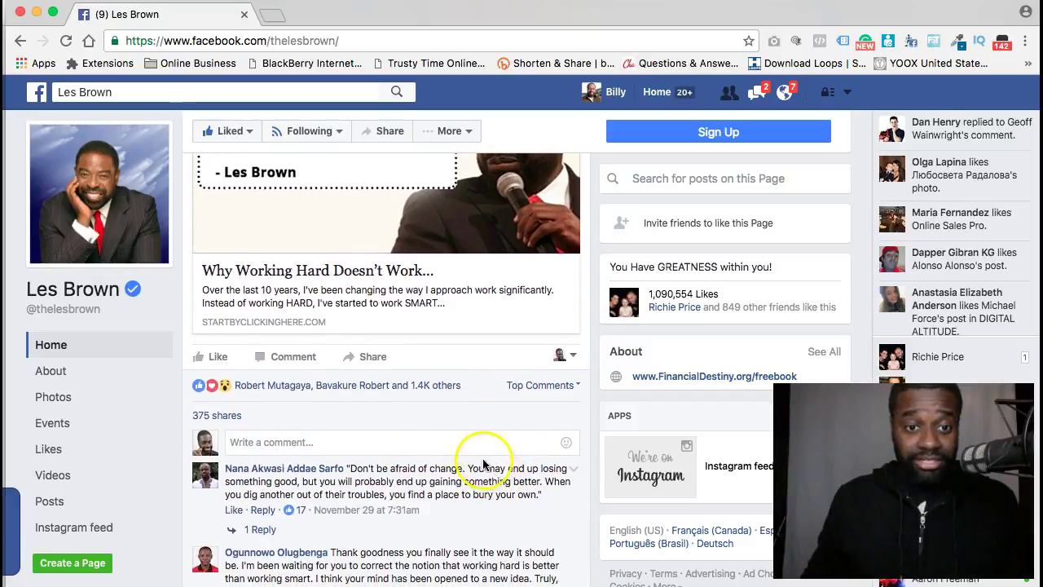
mouse_move(205, 351)
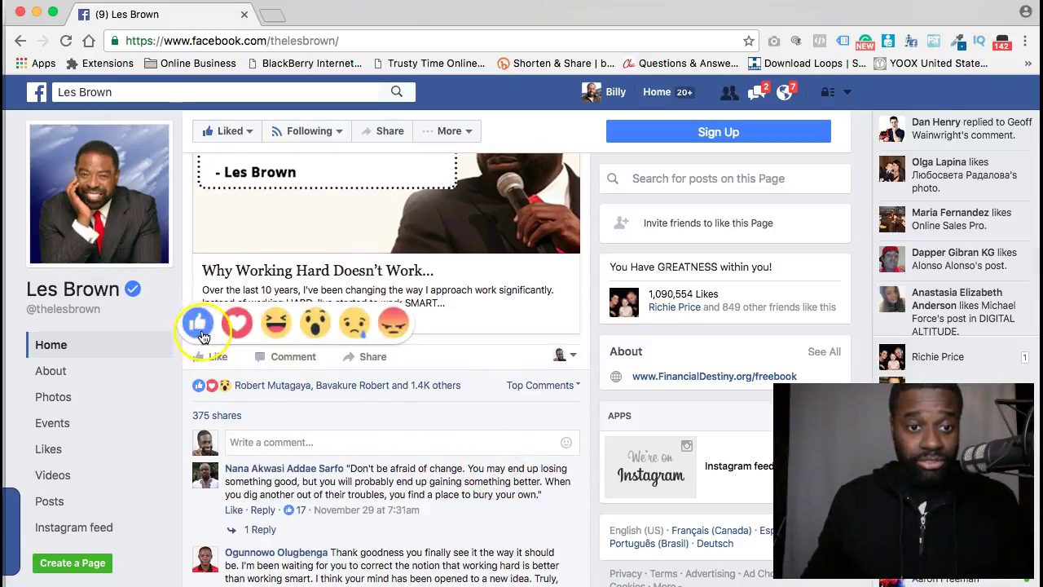
left_click(202, 325)
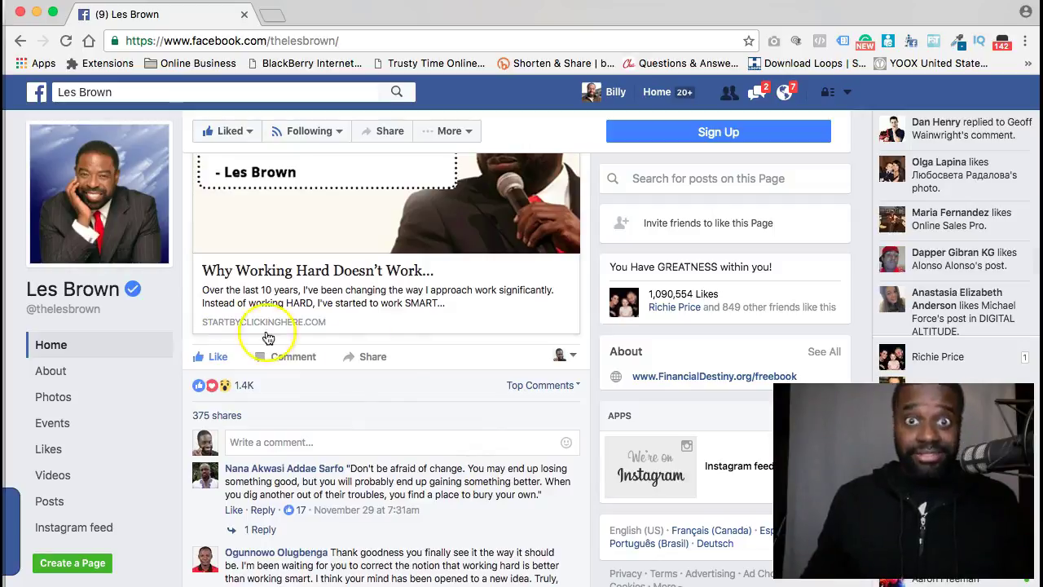
Post the comment 'Great quote! Anything smarter will get you to your goal a little quicker.'
left_click(343, 437)
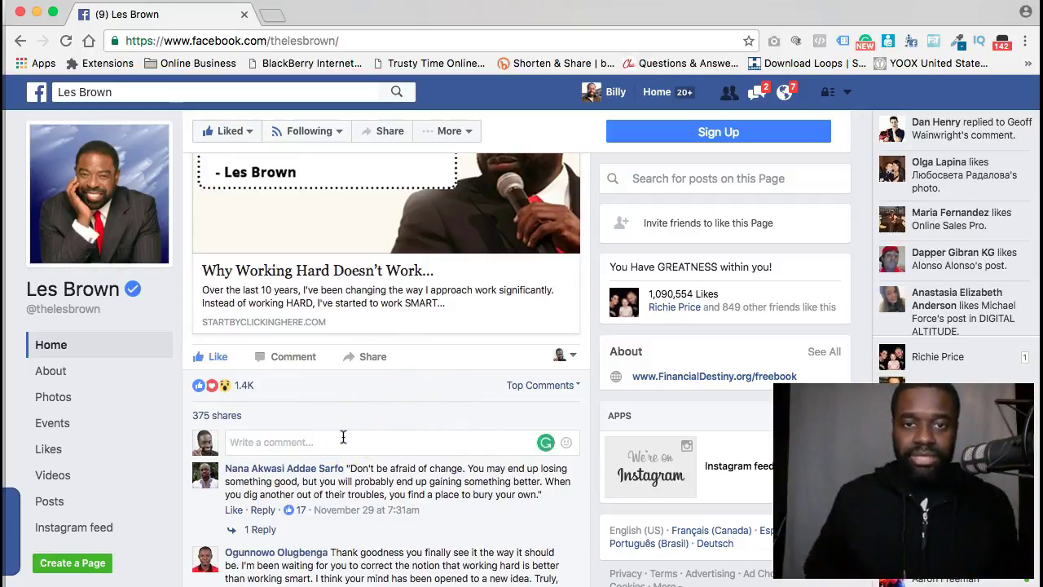
type("Great ")
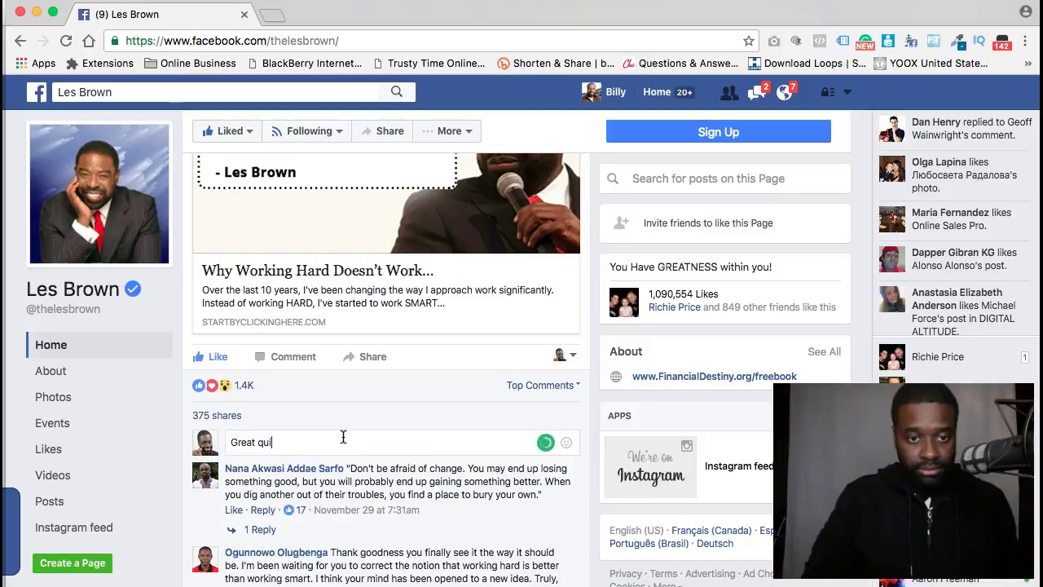
type("qui")
key("BackSpace")
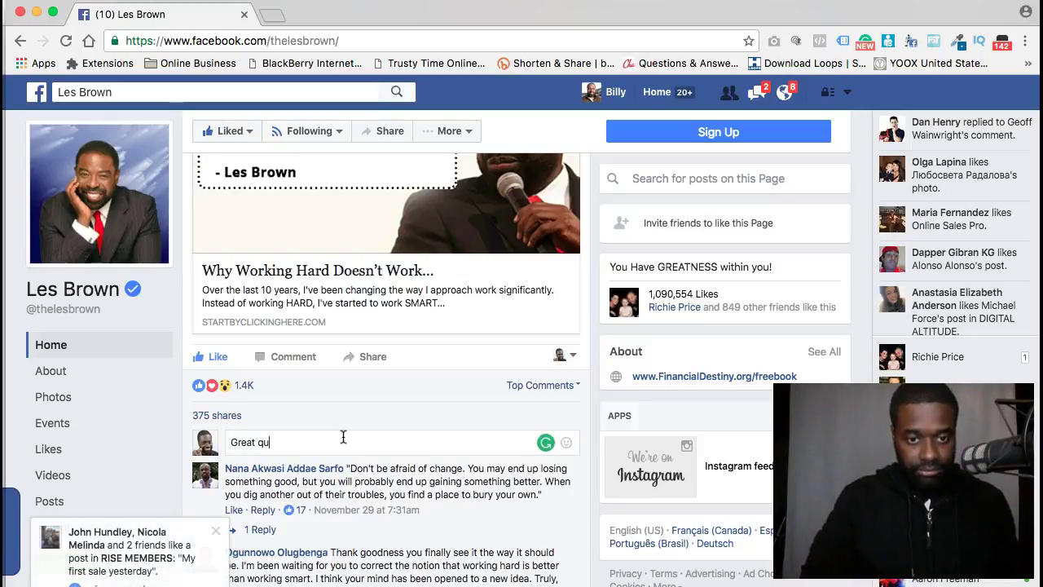
type("ote! Anu")
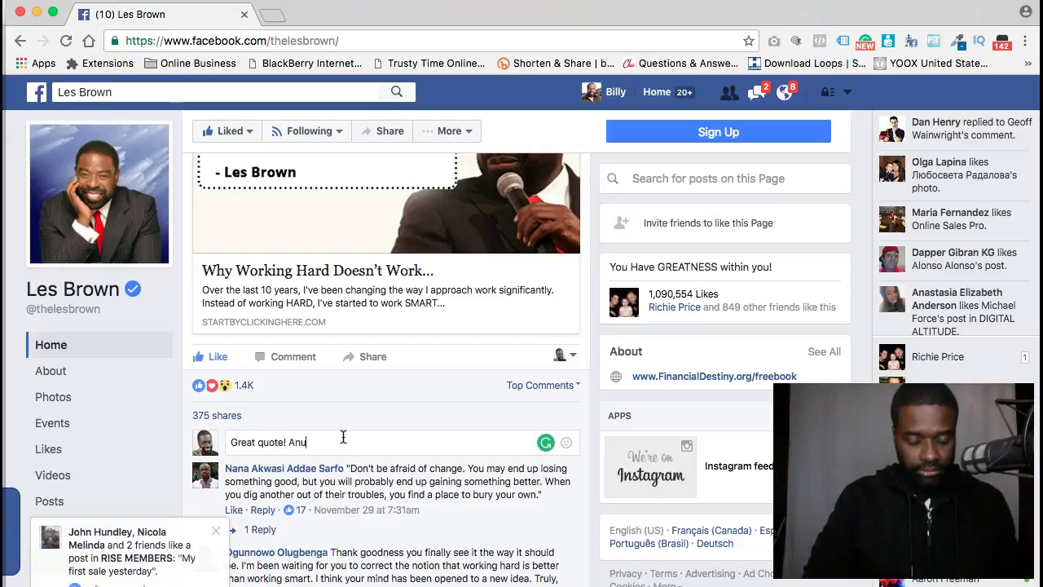
key("BackSpace")
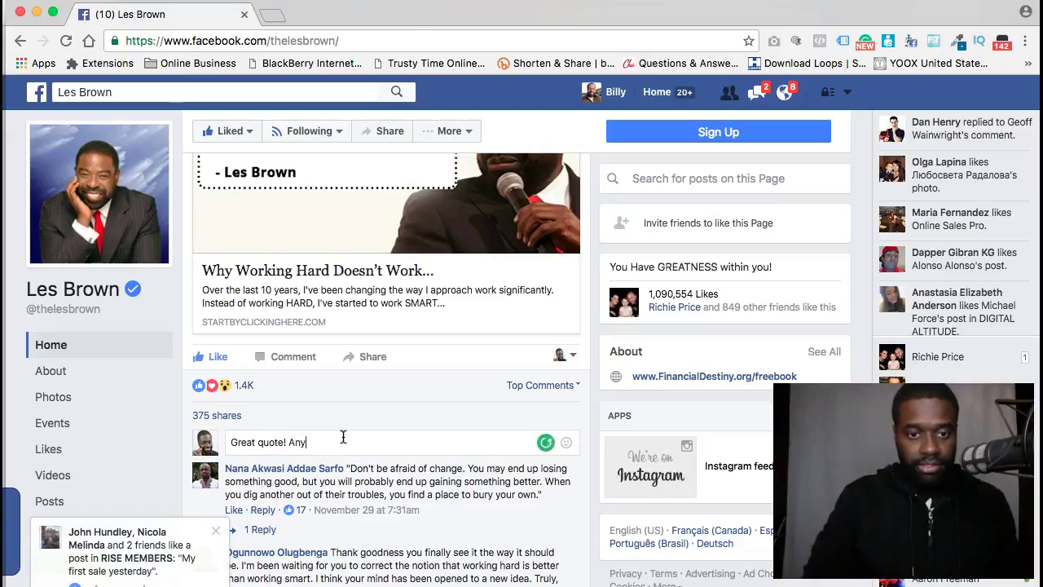
type("ything smarter will get you to your goal a litt")
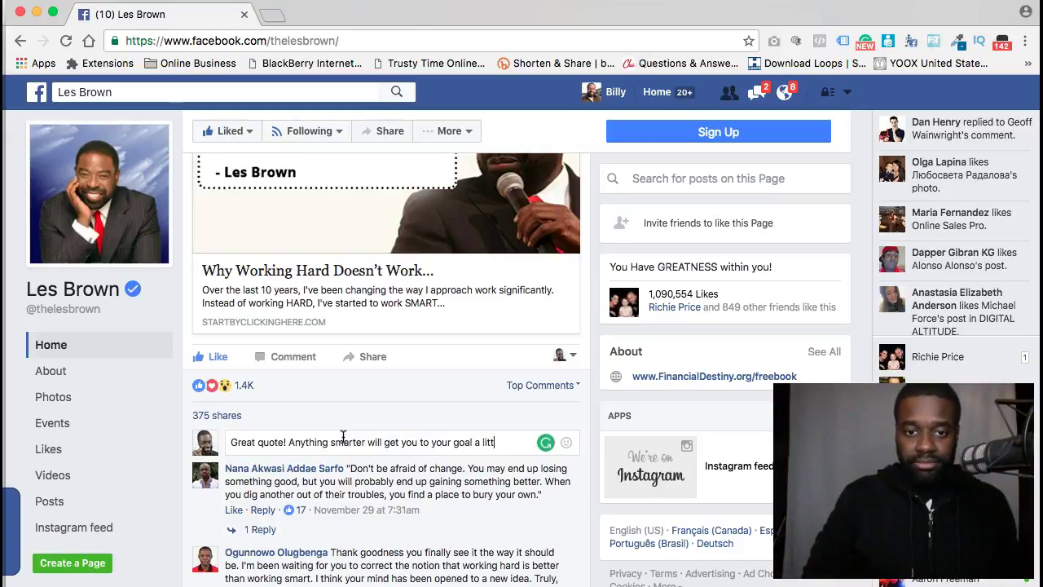
type("er.")
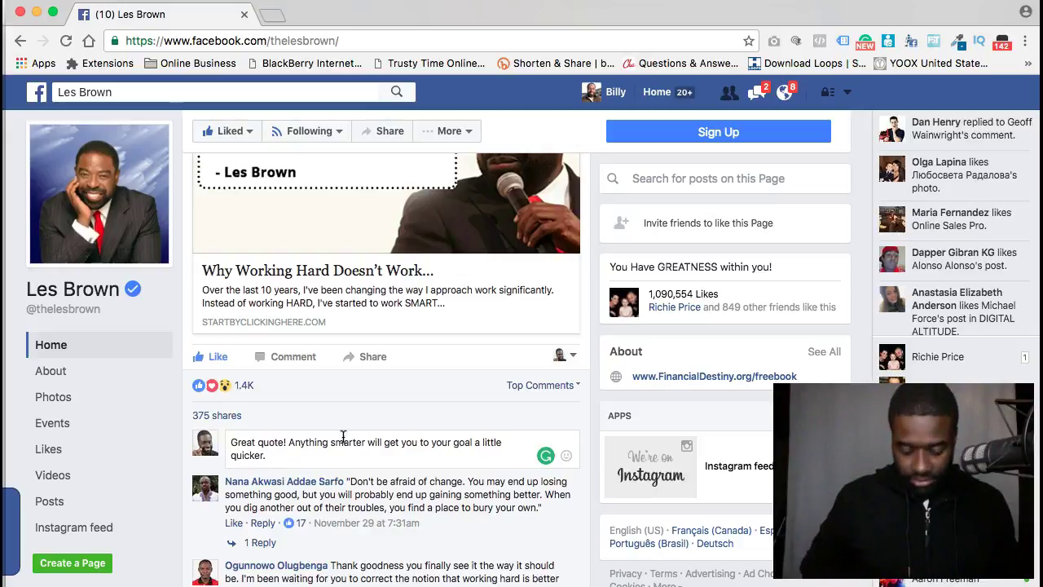
key("Return")
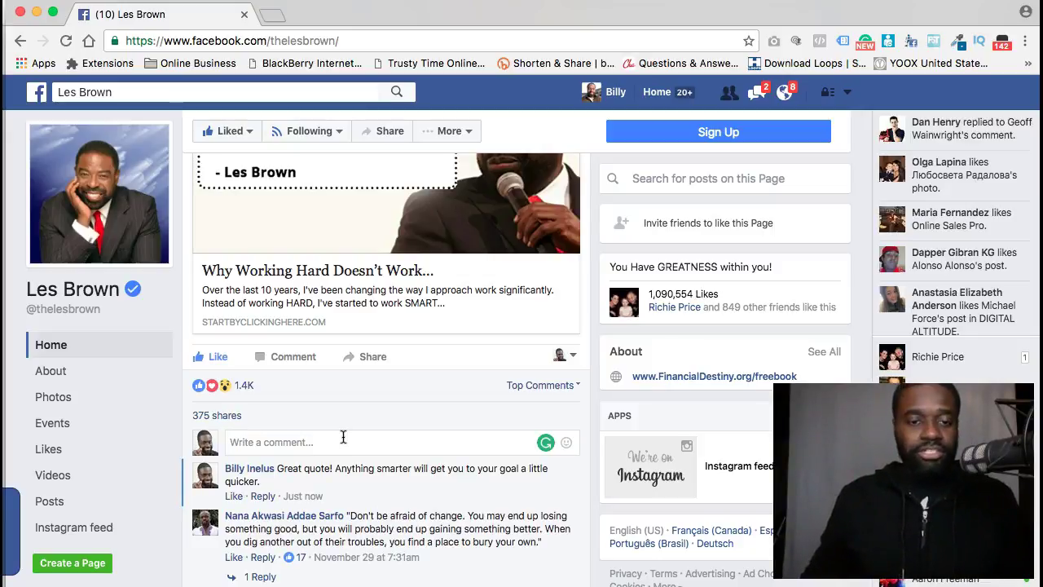
left_click(379, 461)
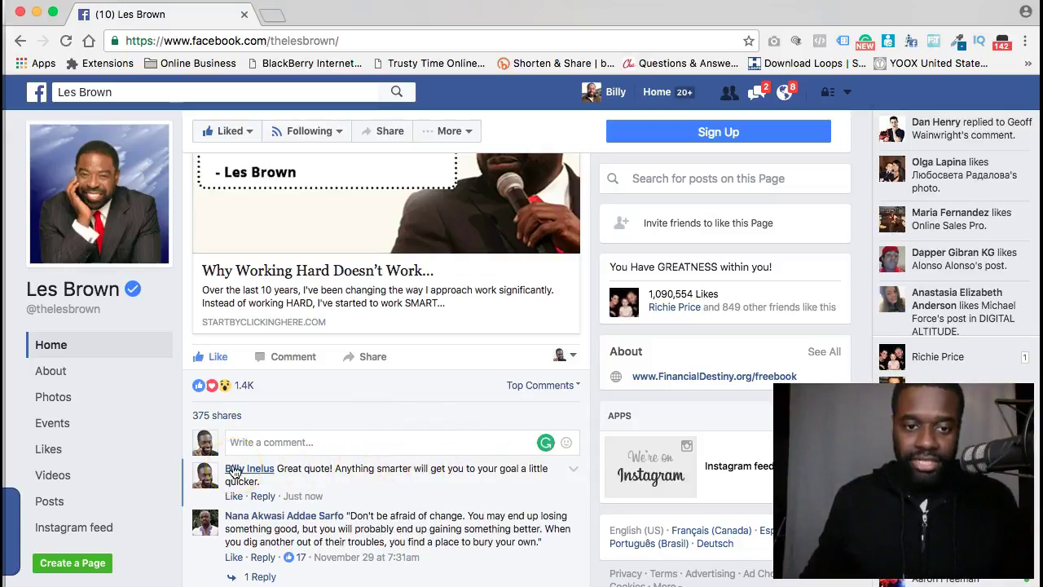
mouse_move(251, 473)
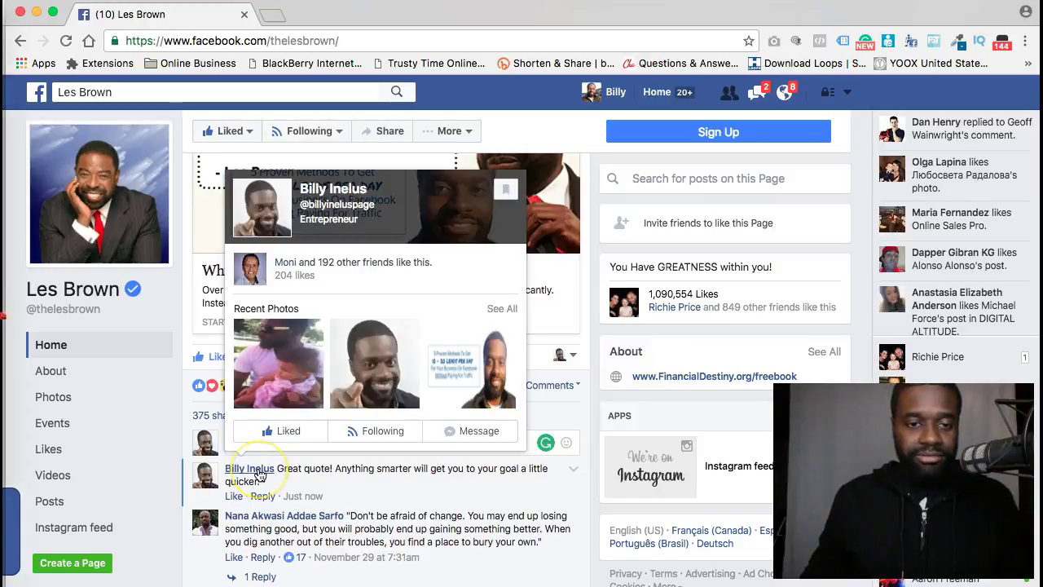